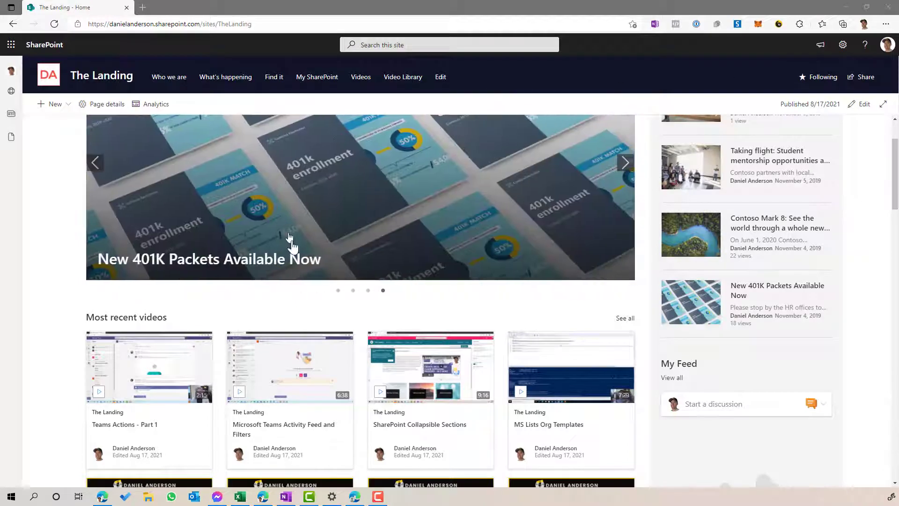
Step: Scroll The Landing home page past the hero carousel to the Most recent videos section
{"action": "scroll", "coordinate": [144, 278], "scroll_direction": "down", "scroll_amount": 1}
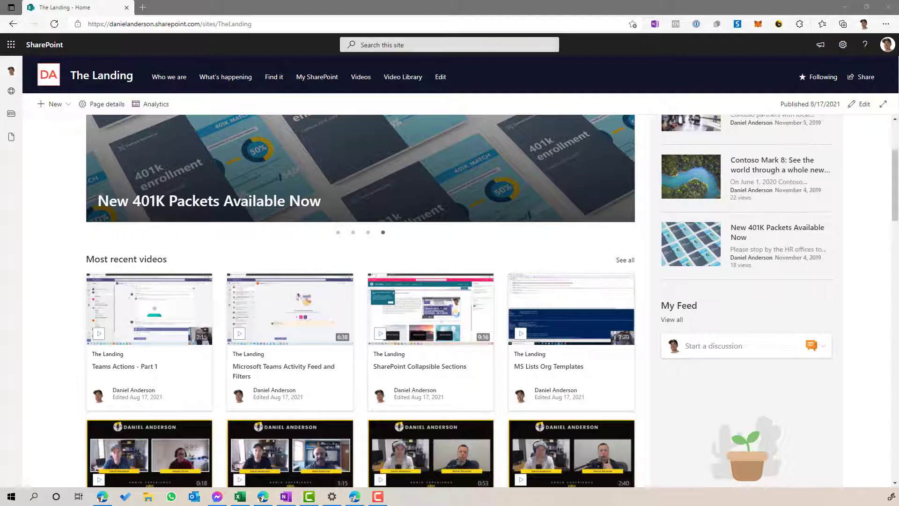
Step: Delete the Most recent videos web part from the home page and republish it
{"action": "left_click", "coordinate": [861, 104]}
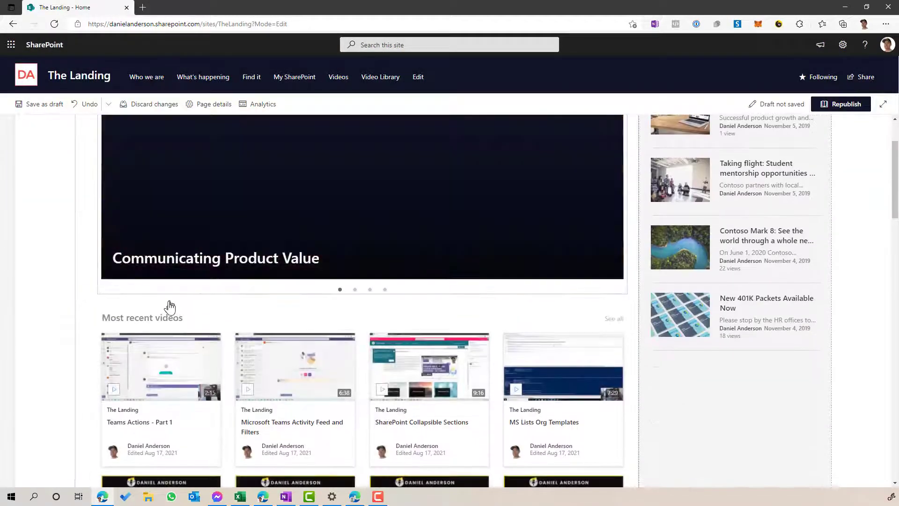
{"action": "scroll", "coordinate": [171, 317], "scroll_direction": "down", "scroll_amount": 3}
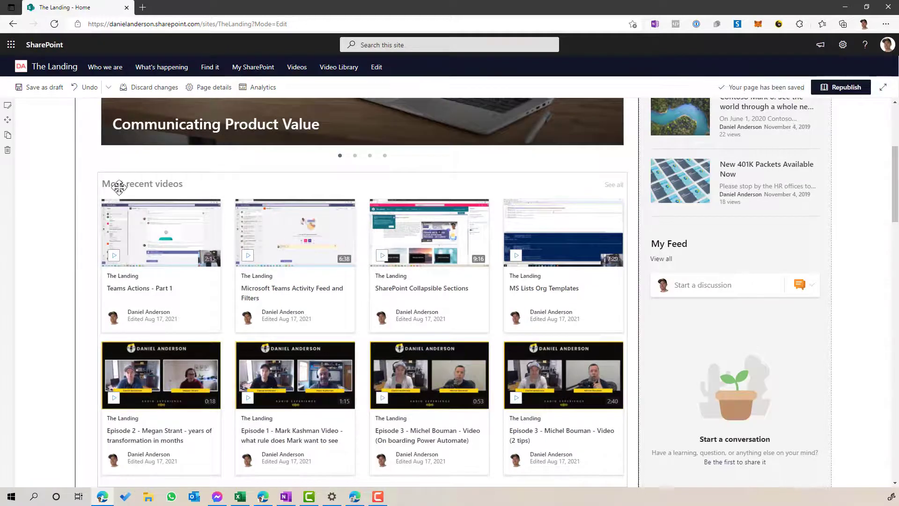
{"action": "left_click", "coordinate": [87, 231]}
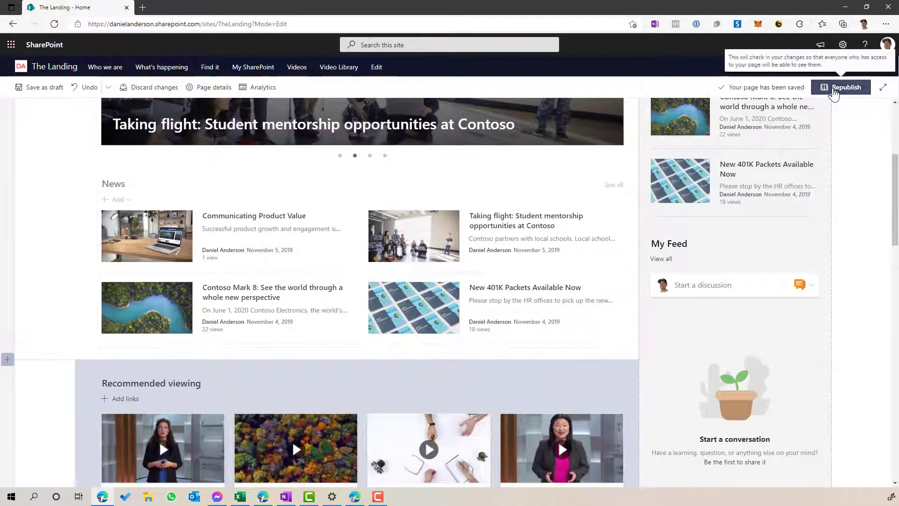
{"action": "left_click", "coordinate": [832, 90]}
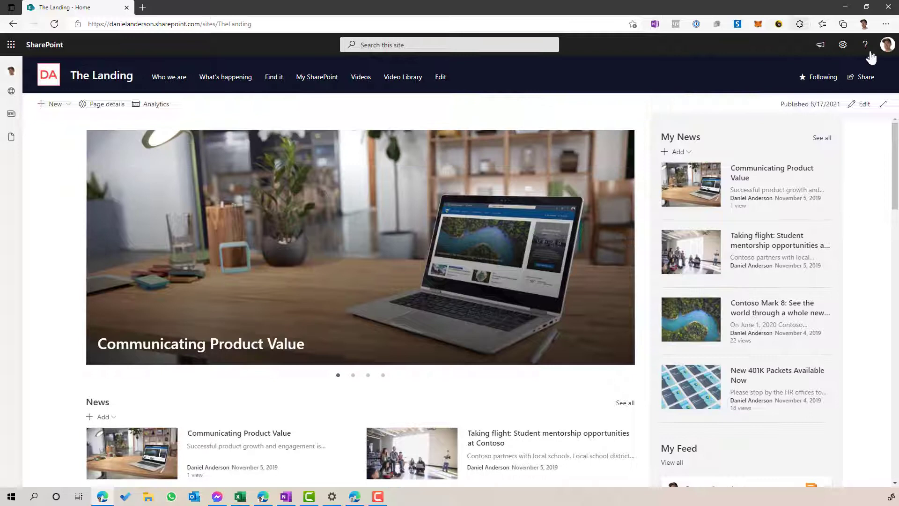
Step: Open the Video Library from Site contents to see its eight videos' VideoType values
{"action": "left_click", "coordinate": [843, 45]}
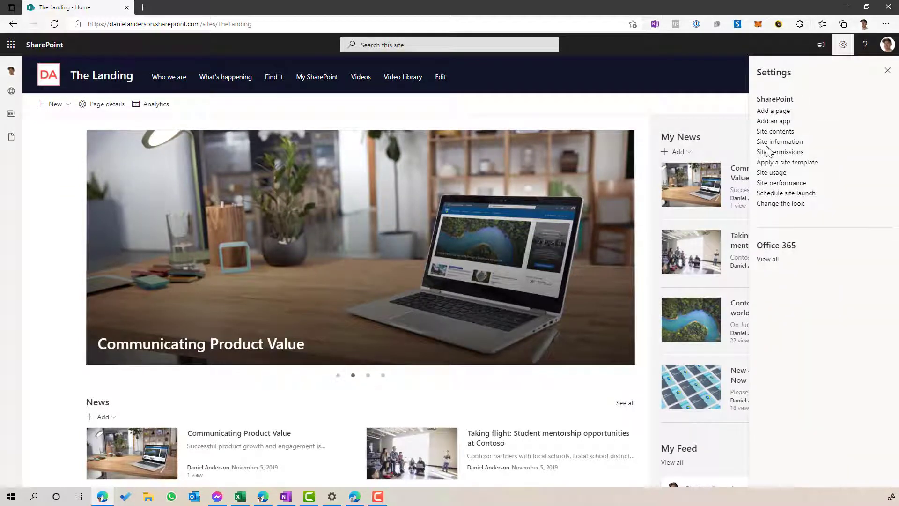
{"action": "left_click", "coordinate": [775, 131]}
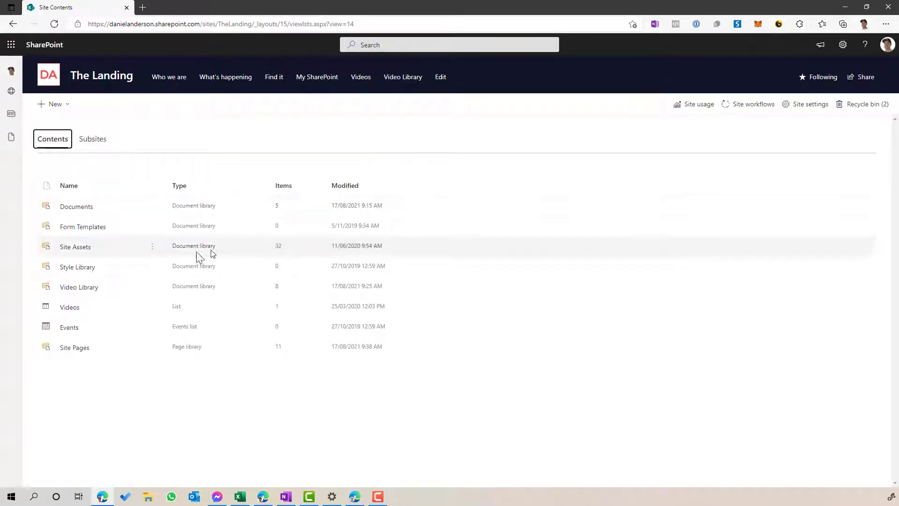
{"action": "left_click", "coordinate": [79, 287]}
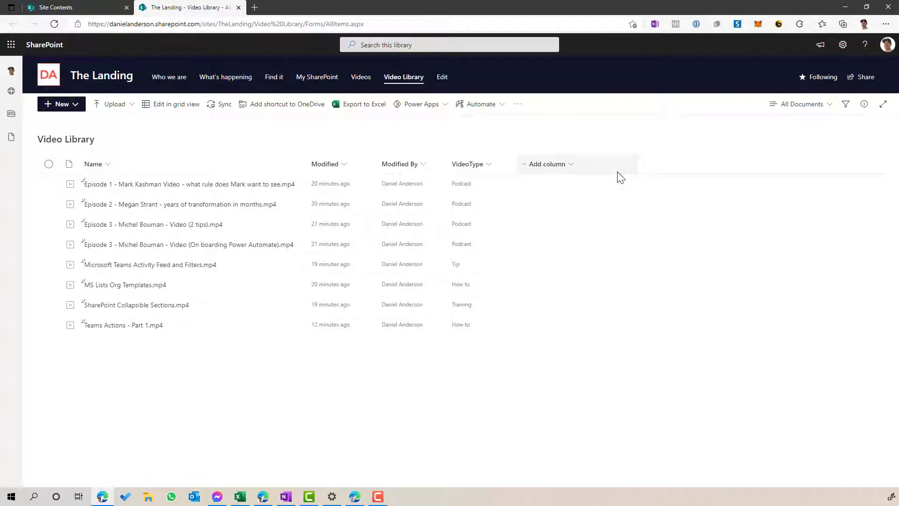
Step: Go from Site information to the full site settings and open the Site columns page
{"action": "left_click", "coordinate": [843, 45]}
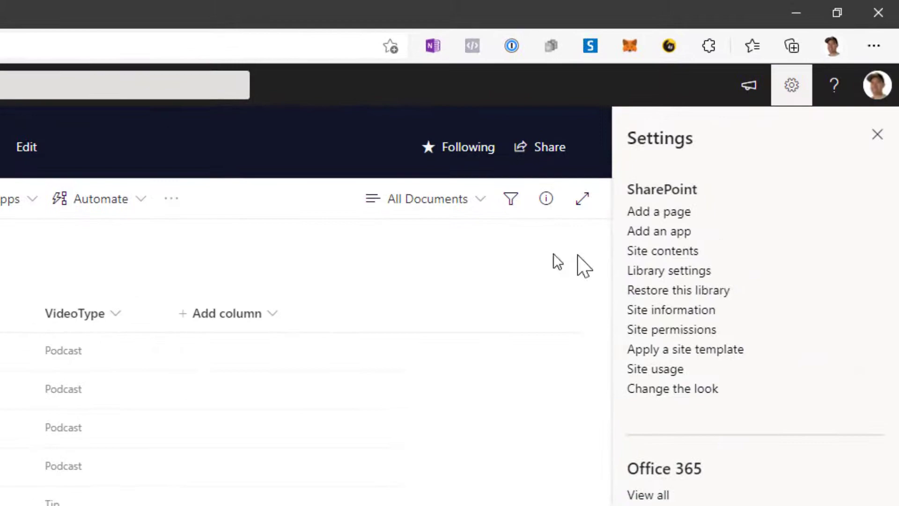
{"action": "left_click", "coordinate": [661, 311]}
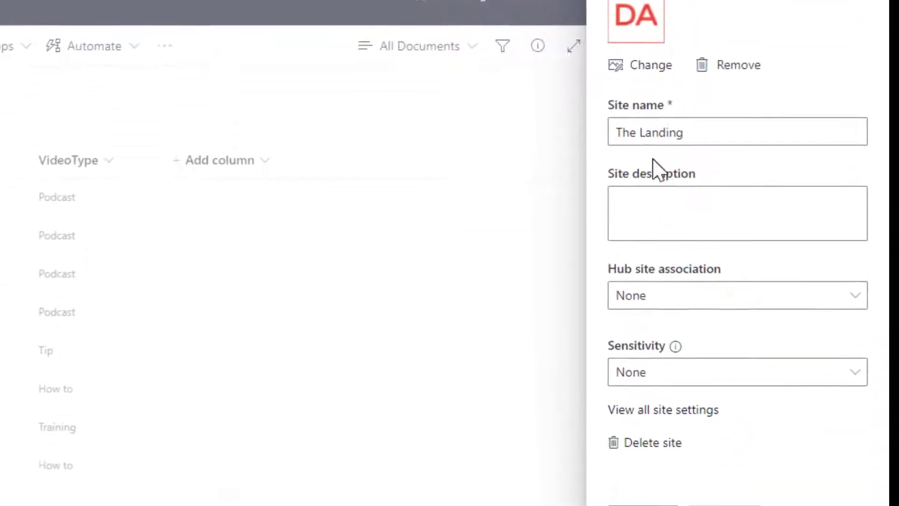
{"action": "left_click", "coordinate": [664, 363]}
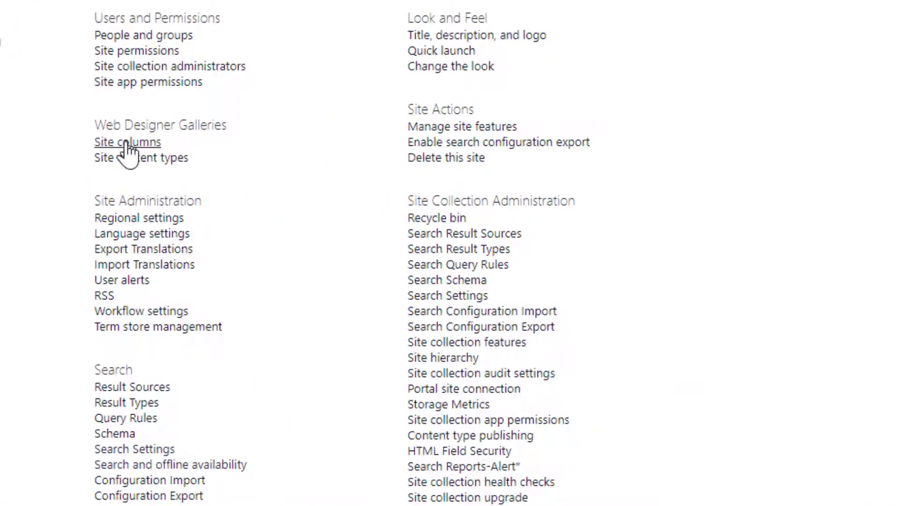
{"action": "left_click", "coordinate": [128, 141]}
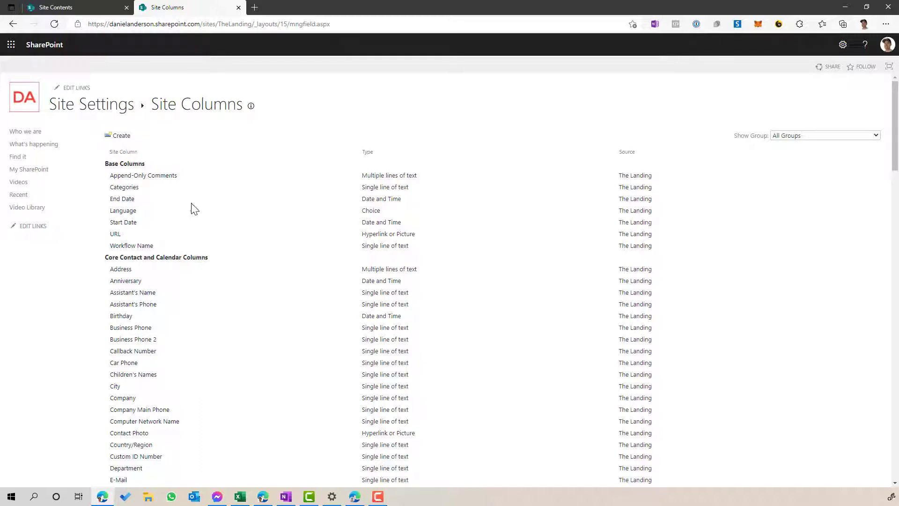
Step: Find the VideoType custom column and review its choices: Podcast, Training, How to, Tip
{"action": "key", "text": "ctrl+f"}
{"action": "type", "text": "custom"}
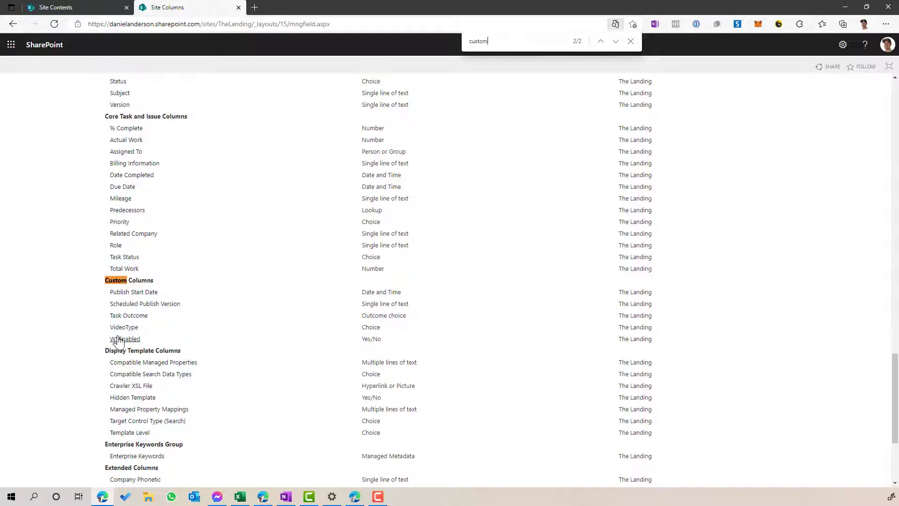
{"action": "left_click", "coordinate": [119, 339]}
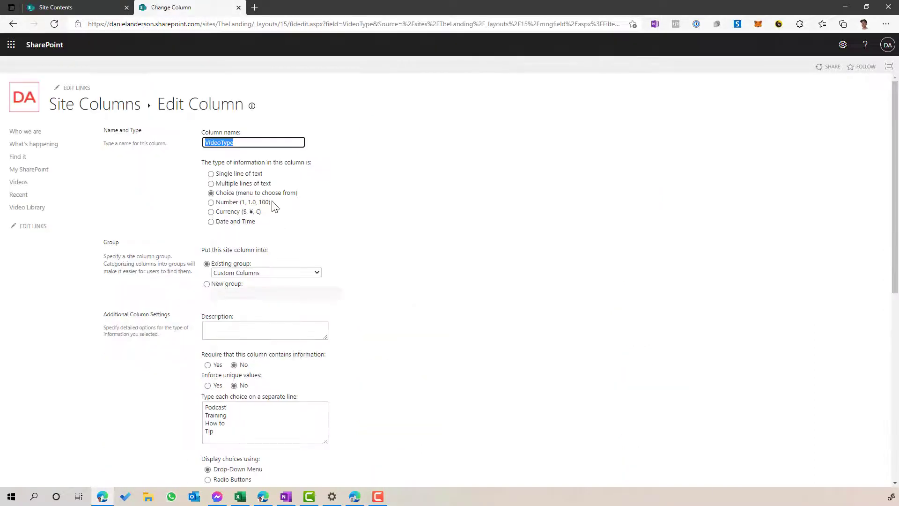
{"action": "scroll", "coordinate": [302, 309], "scroll_direction": "down", "scroll_amount": 3}
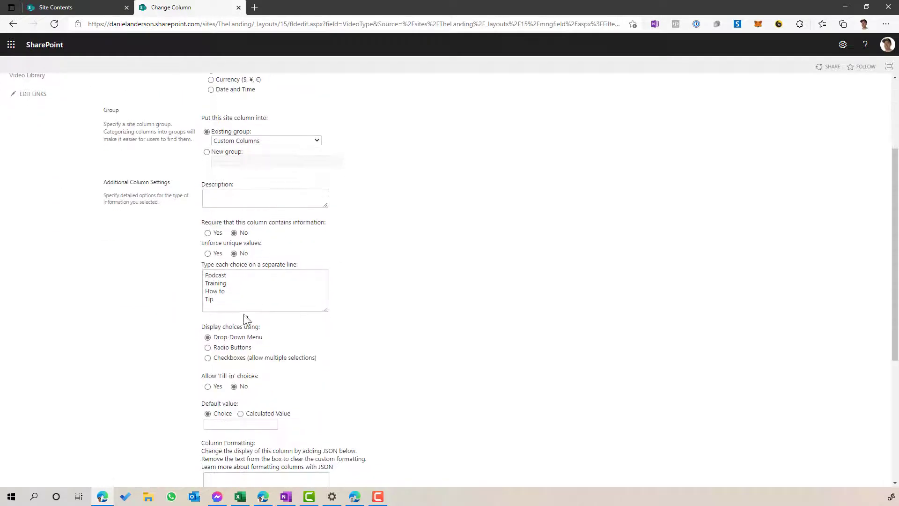
{"action": "left_click_drag", "start_coordinate": [244, 306], "coordinate": [206, 274]}
{"action": "left_click", "coordinate": [514, 300]}
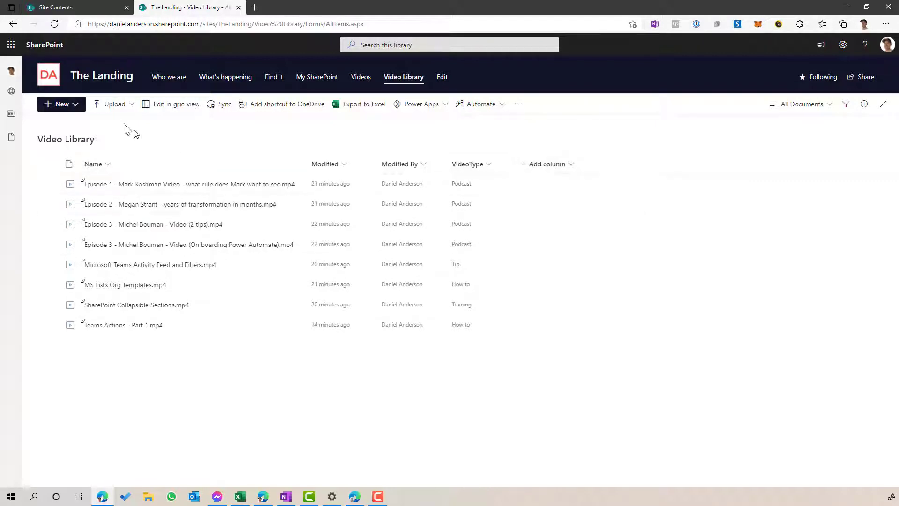
Step: Return to the home page in edit mode and insert a Highlighted content web part below the hero
{"action": "left_click", "coordinate": [108, 80]}
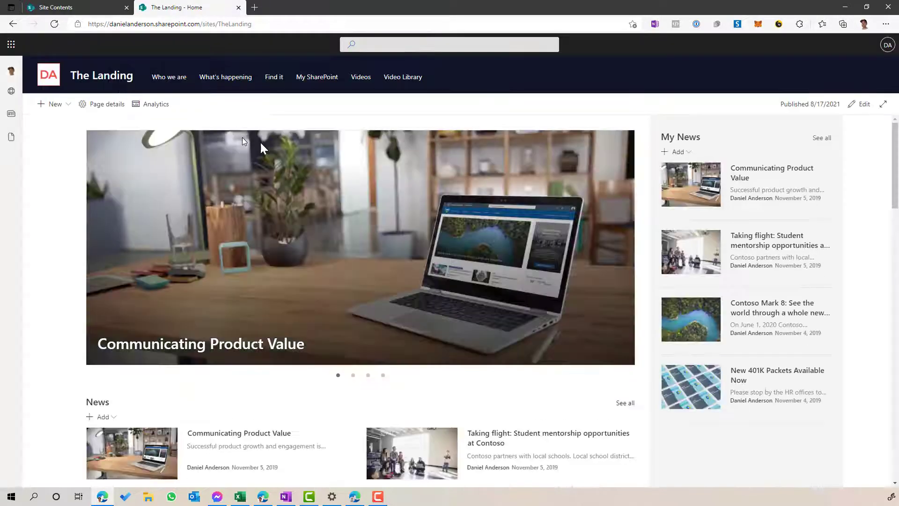
{"action": "left_click", "coordinate": [859, 103]}
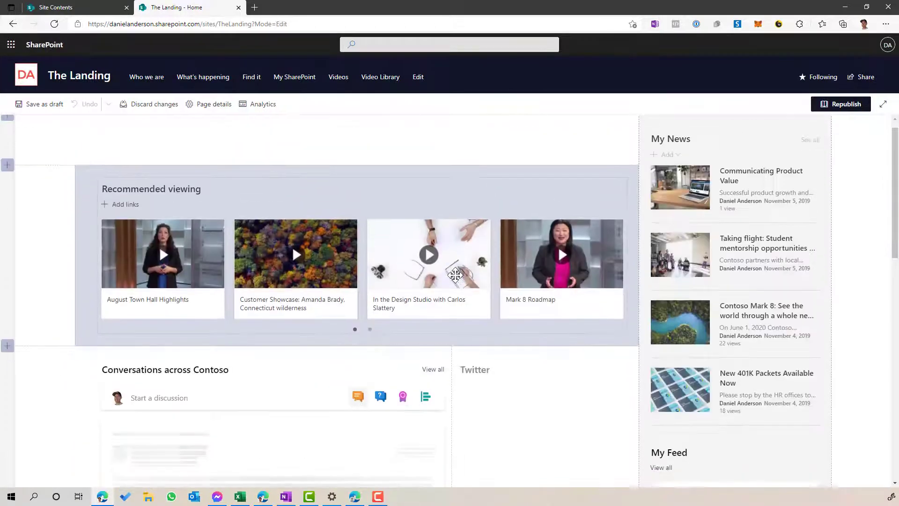
{"action": "scroll", "coordinate": [455, 275], "scroll_direction": "down", "scroll_amount": 2}
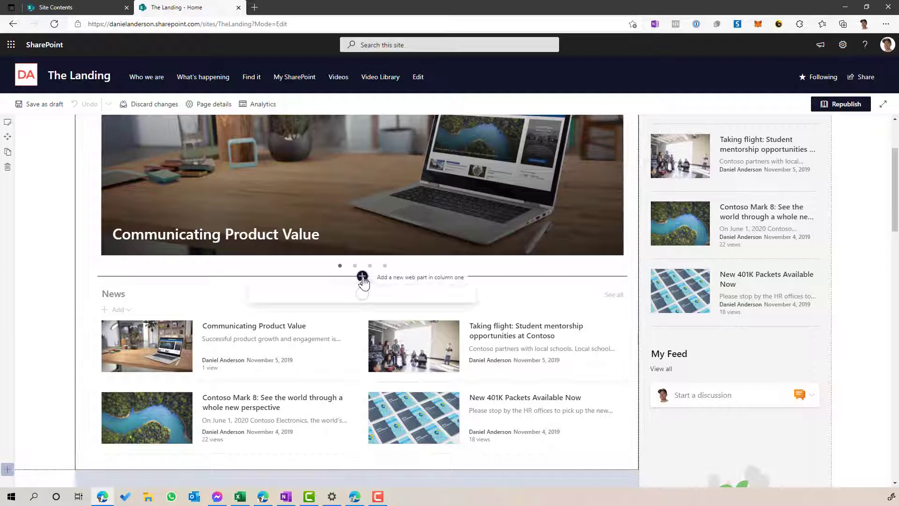
{"action": "left_click", "coordinate": [362, 276]}
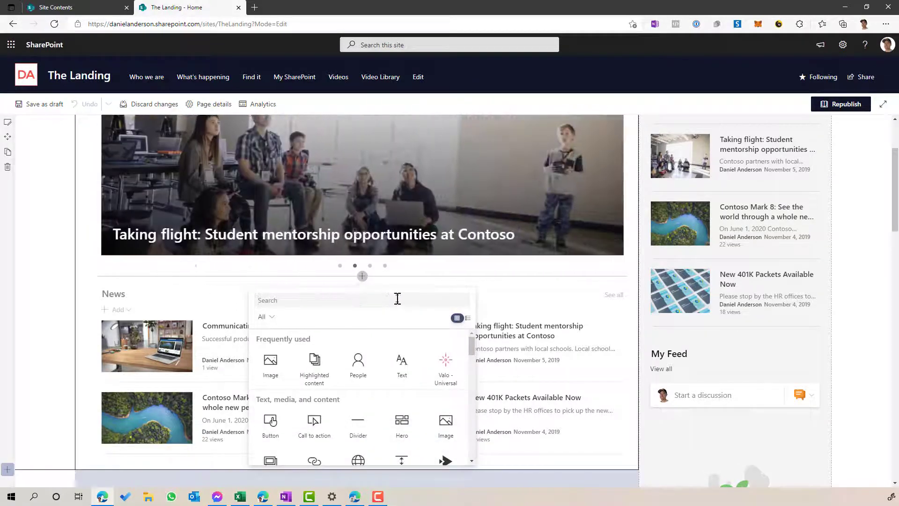
{"action": "type", "text": "high"}
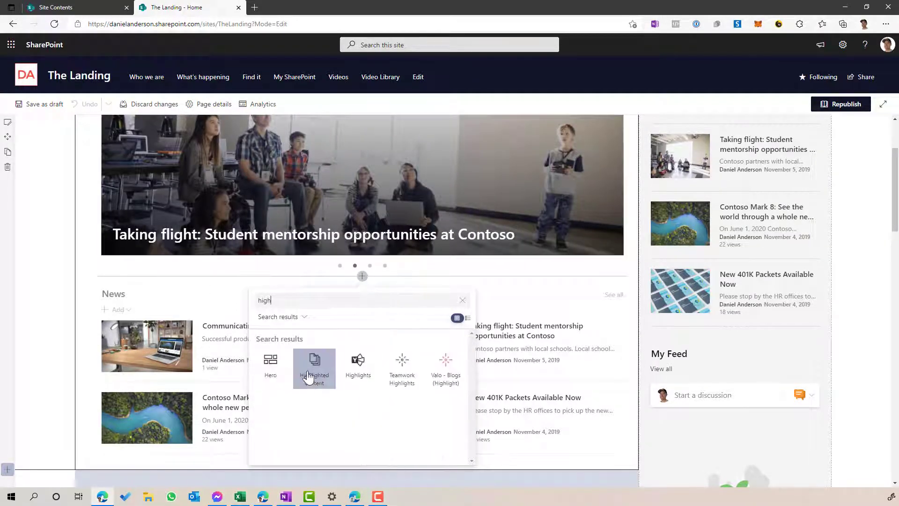
{"action": "left_click", "coordinate": [309, 372]}
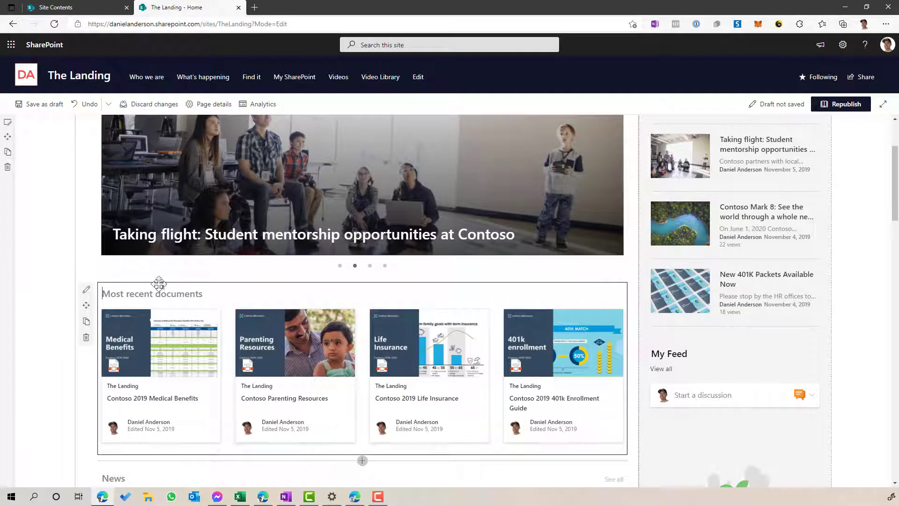
Step: Open the web part's content settings and try the Custom query option
{"action": "left_click", "coordinate": [86, 291]}
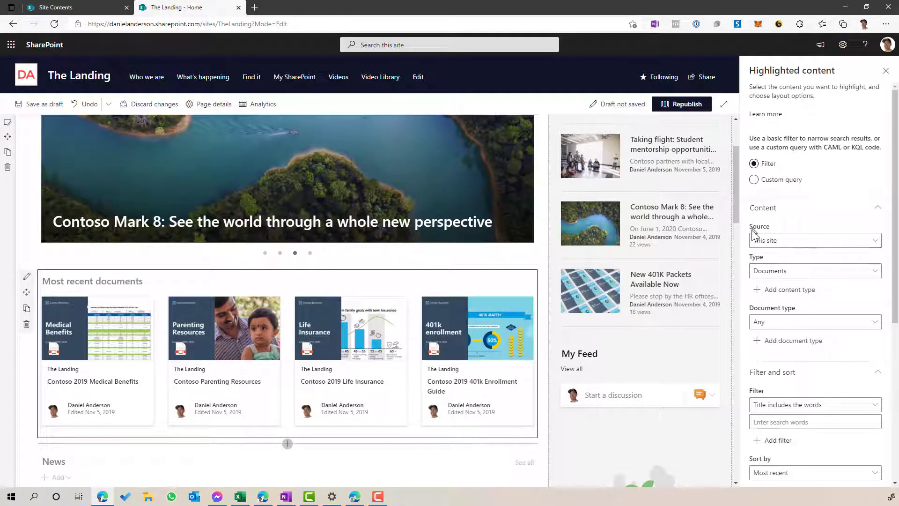
{"action": "scroll", "coordinate": [808, 185], "scroll_direction": "down", "scroll_amount": 3}
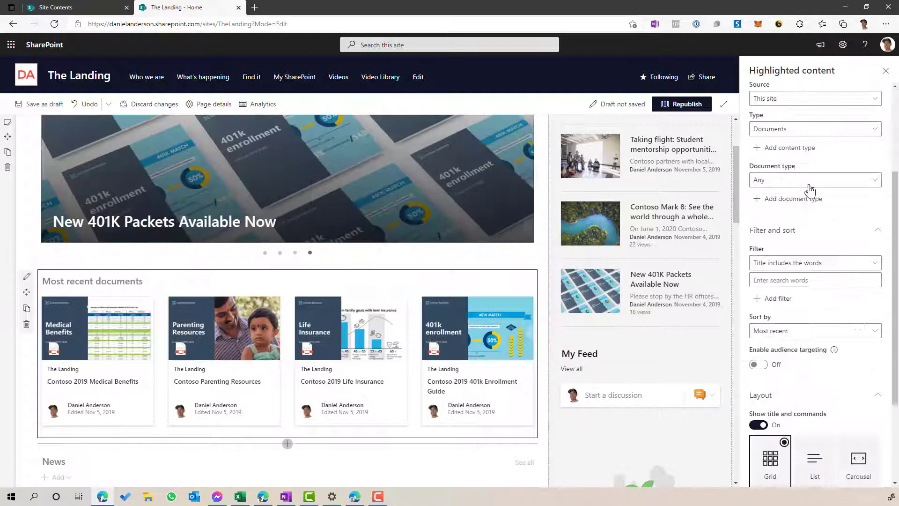
{"action": "scroll", "coordinate": [808, 190], "scroll_direction": "up", "scroll_amount": 3}
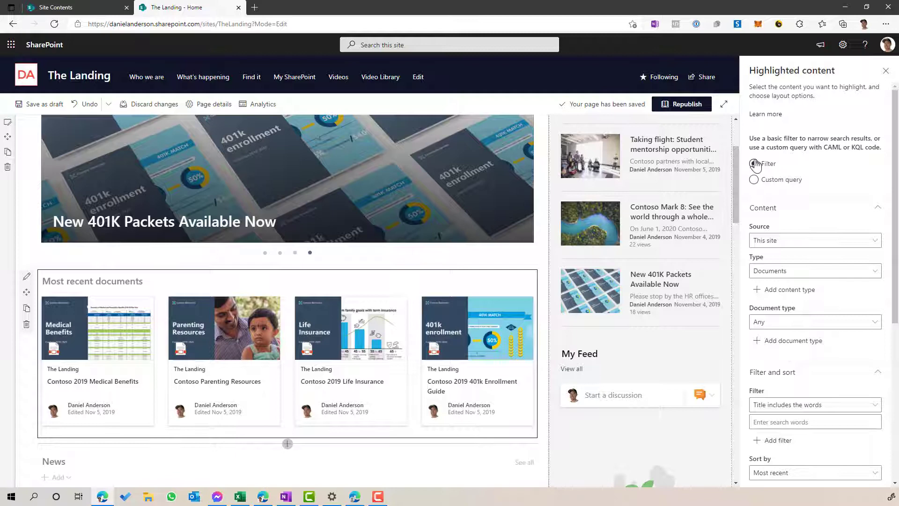
{"action": "left_click", "coordinate": [772, 241]}
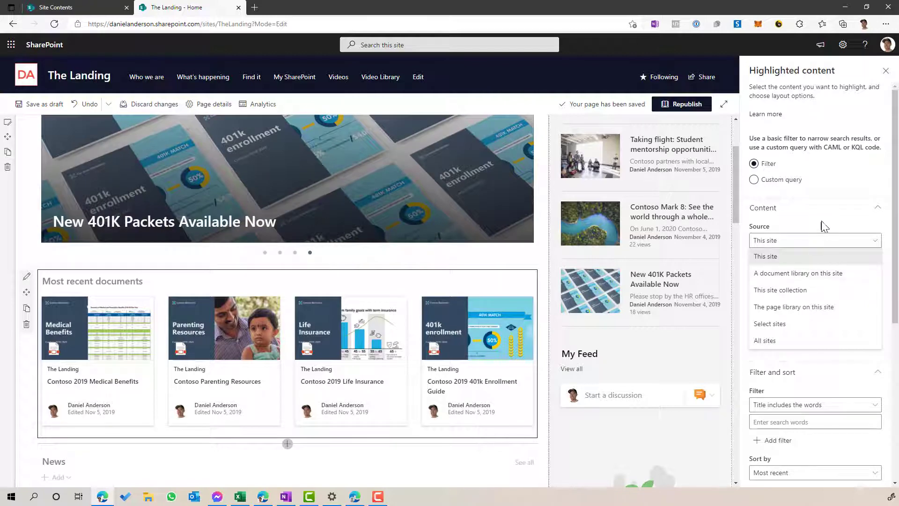
{"action": "left_click", "coordinate": [853, 181]}
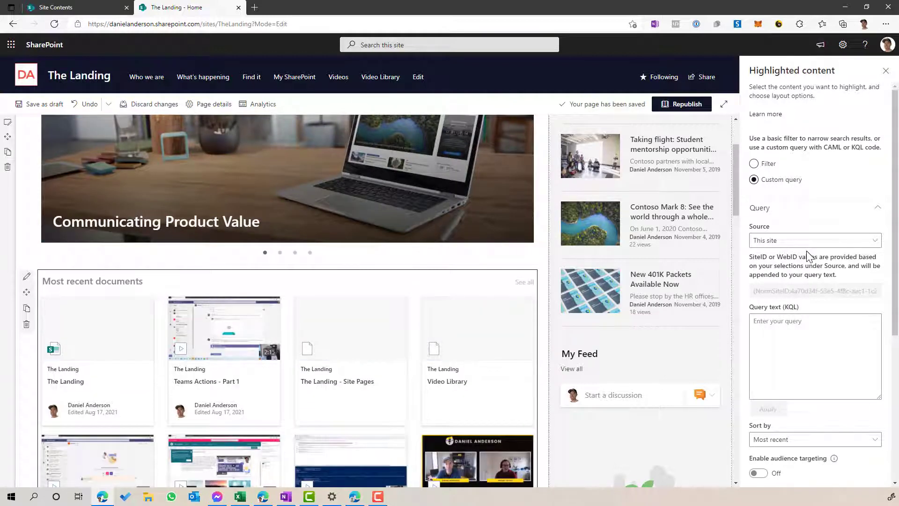
Step: Keep This site as the source and return to the basic Filter option
{"action": "left_click", "coordinate": [796, 240]}
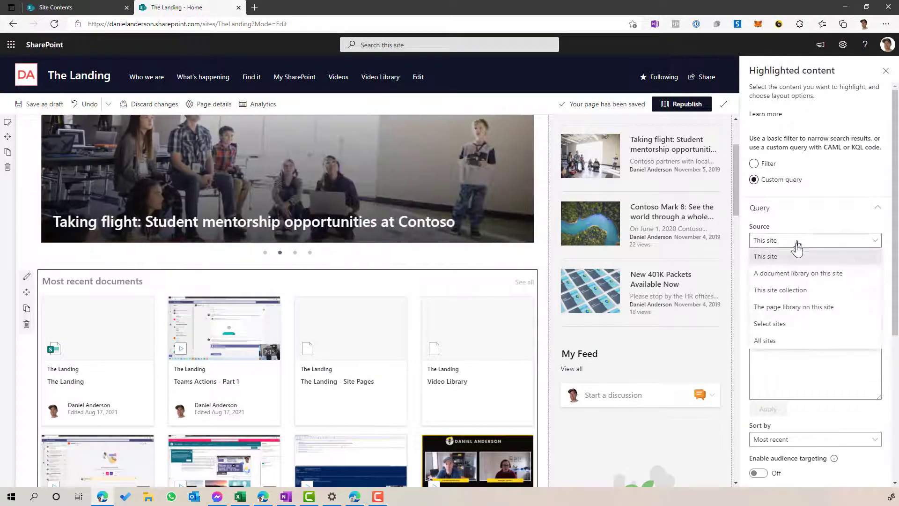
{"action": "left_click", "coordinate": [787, 258]}
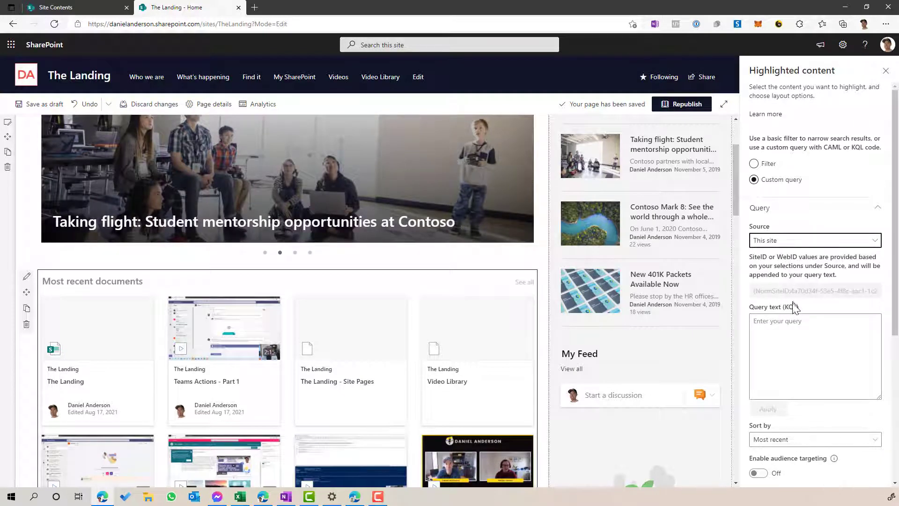
{"action": "scroll", "coordinate": [793, 307], "scroll_direction": "down", "scroll_amount": 1}
{"action": "scroll", "coordinate": [792, 303], "scroll_direction": "down", "scroll_amount": 3}
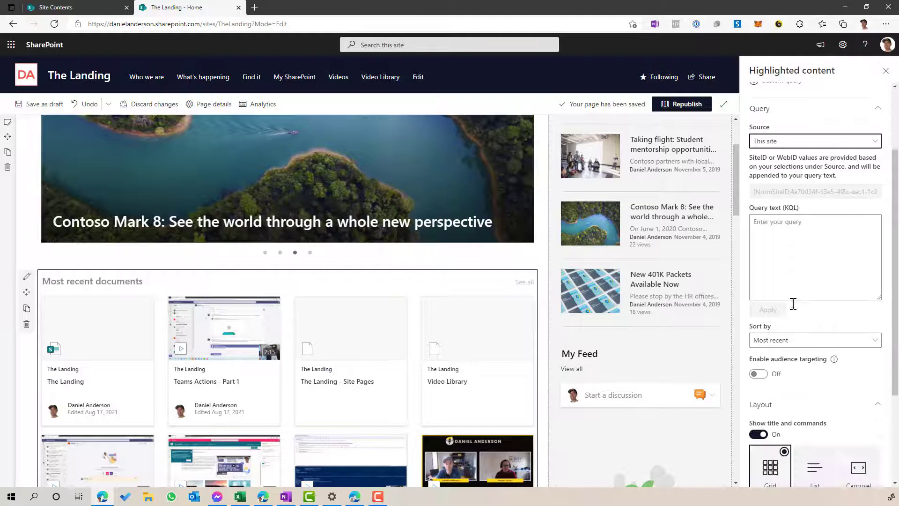
{"action": "scroll", "coordinate": [796, 302], "scroll_direction": "up", "scroll_amount": 2}
{"action": "scroll", "coordinate": [798, 291], "scroll_direction": "up", "scroll_amount": 2}
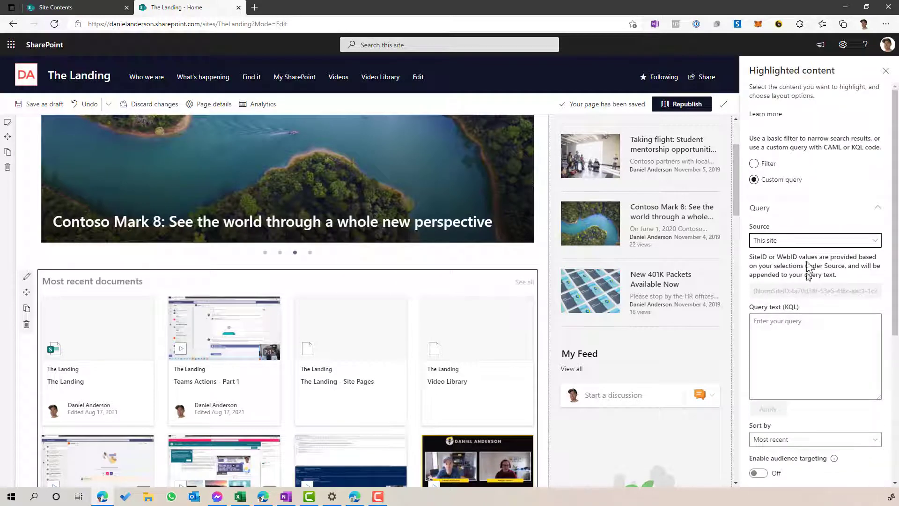
{"action": "left_click", "coordinate": [769, 164]}
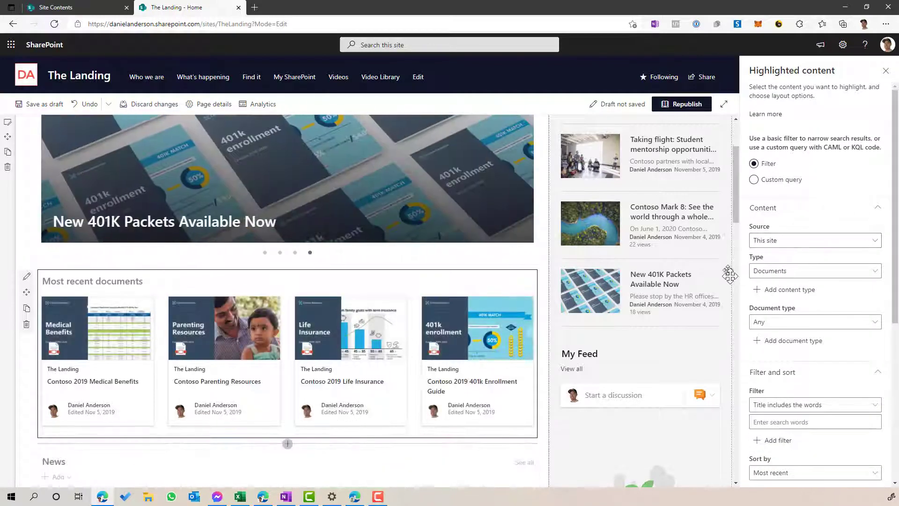
Step: Change the web part's content Type from Documents to Videos
{"action": "left_click", "coordinate": [781, 274]}
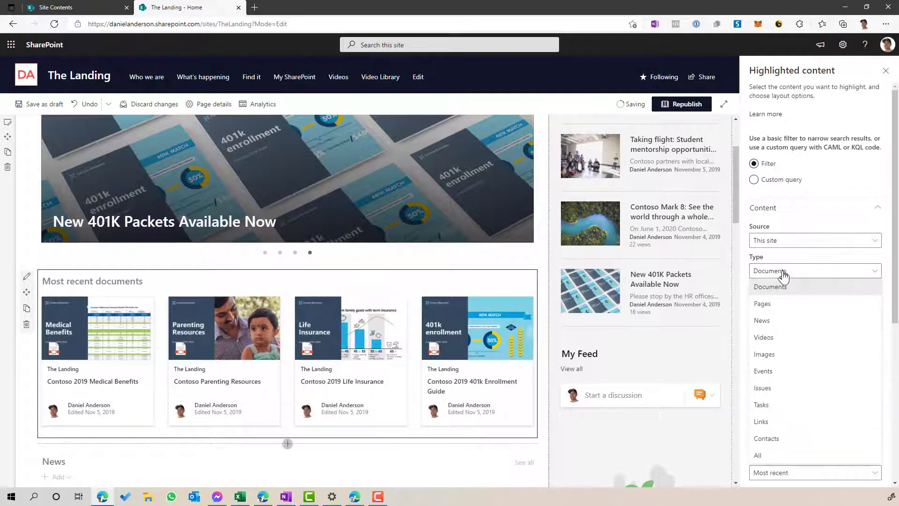
{"action": "left_click", "coordinate": [771, 338]}
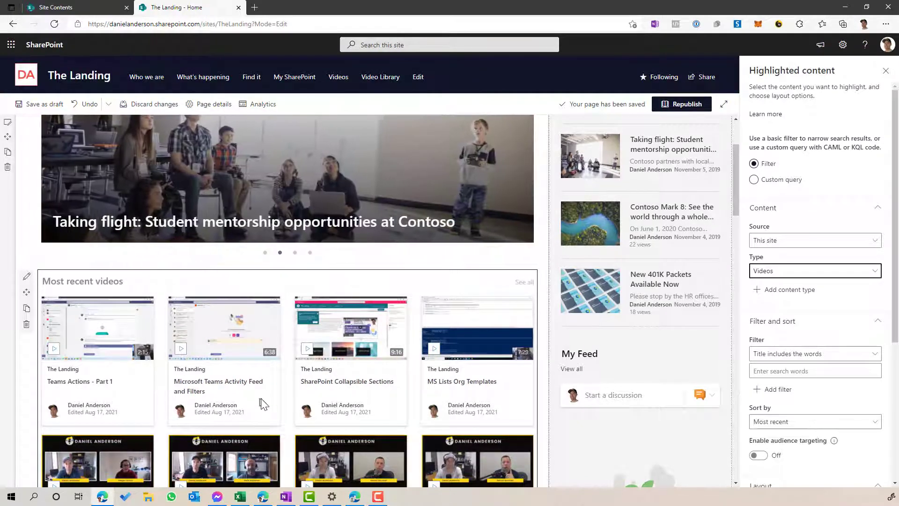
{"action": "scroll", "coordinate": [292, 390], "scroll_direction": "down", "scroll_amount": 3}
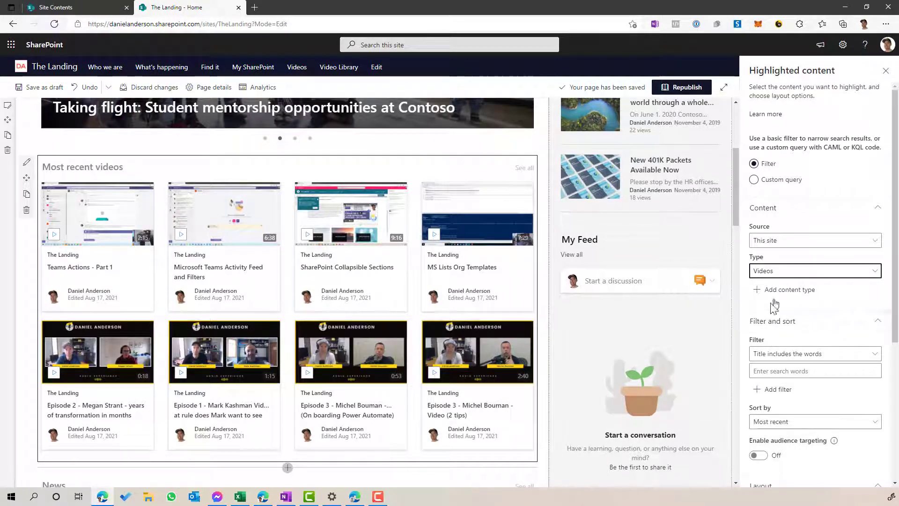
Step: Filter the web part to videos whose title includes the word 'Episode'
{"action": "scroll", "coordinate": [770, 323], "scroll_direction": "down", "scroll_amount": 1}
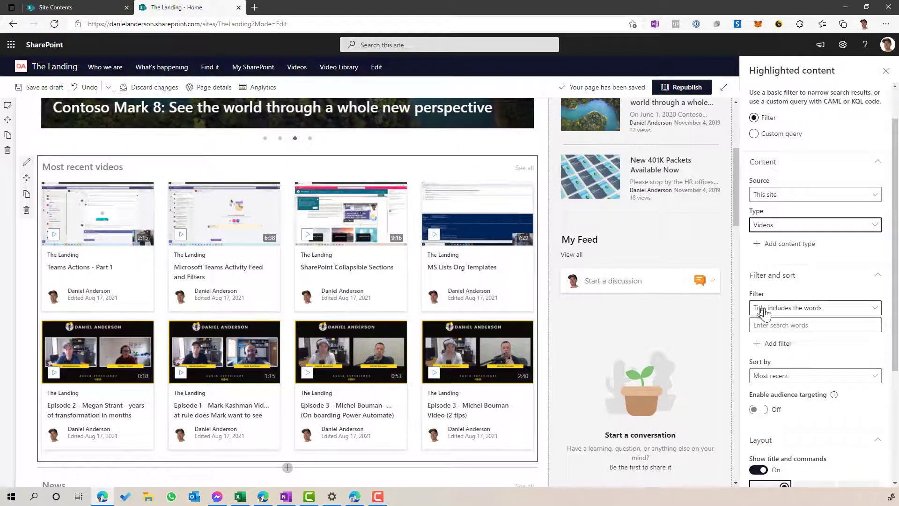
{"action": "left_click", "coordinate": [767, 313]}
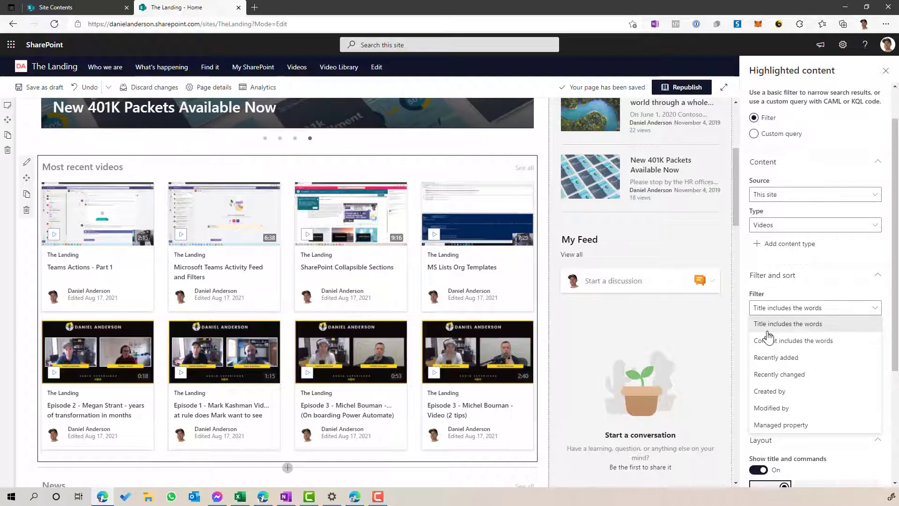
{"action": "left_click", "coordinate": [767, 326]}
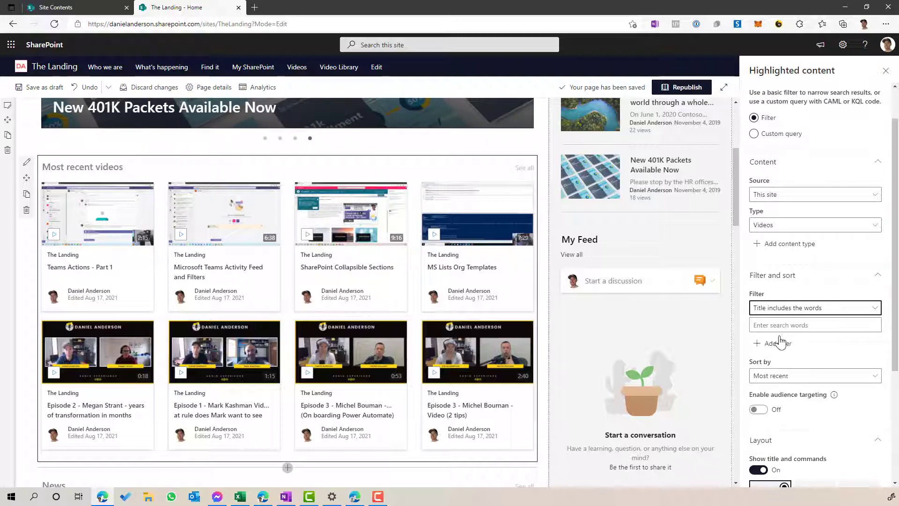
{"action": "type", "text": "Episode"}
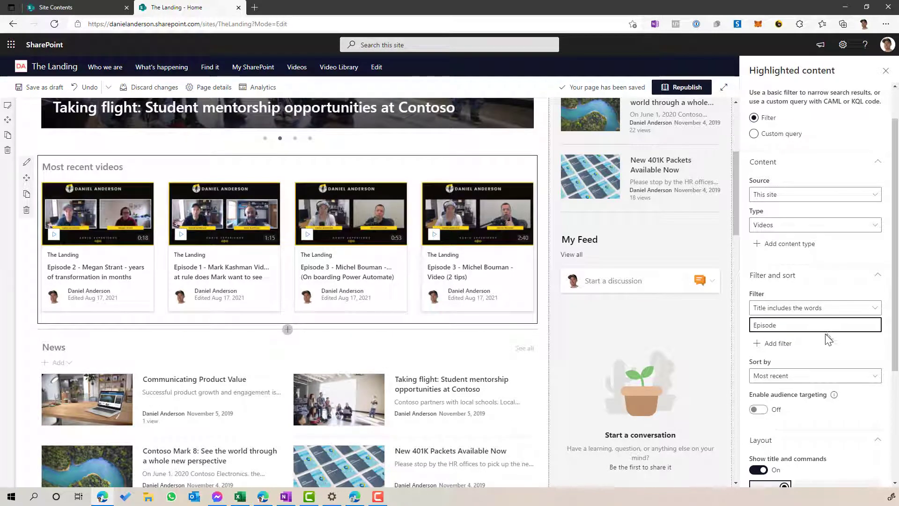
{"action": "left_click", "coordinate": [790, 310]}
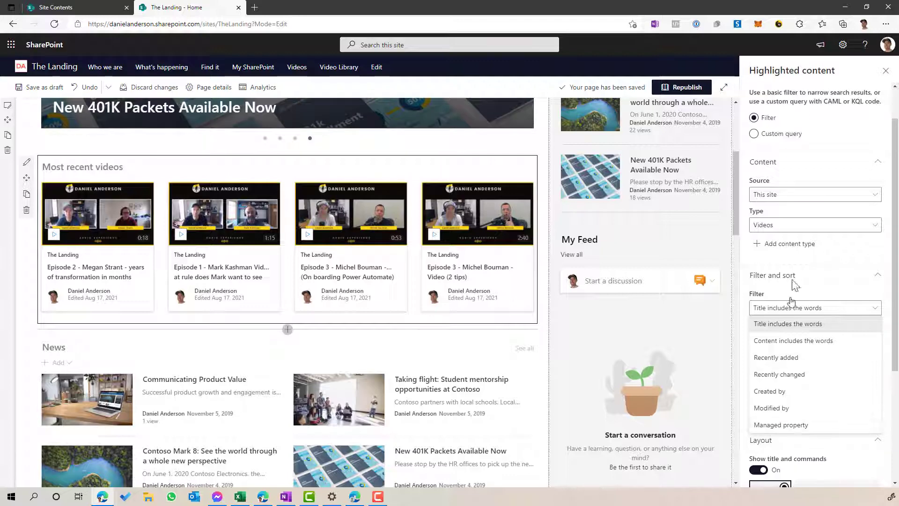
Step: Rename the web part heading to 'Episodes'
{"action": "scroll", "coordinate": [771, 200], "scroll_direction": "up", "scroll_amount": 2}
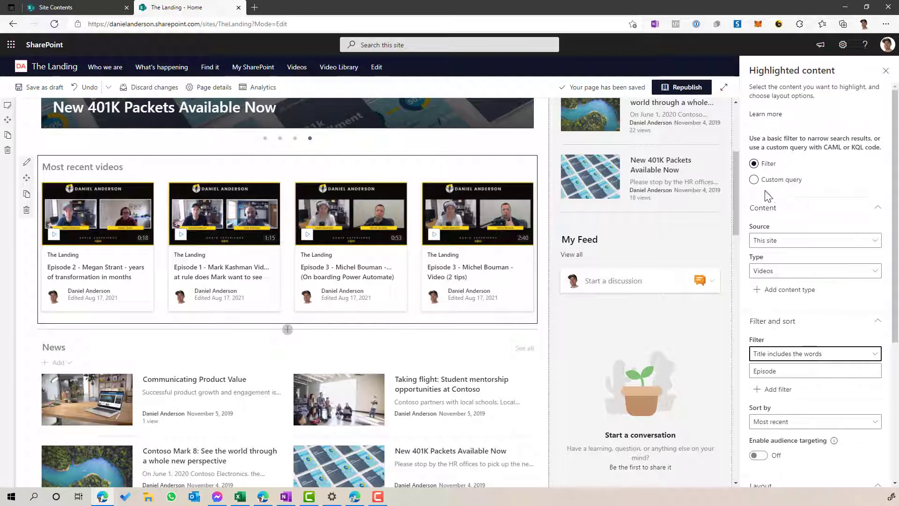
{"action": "left_click", "coordinate": [130, 168]}
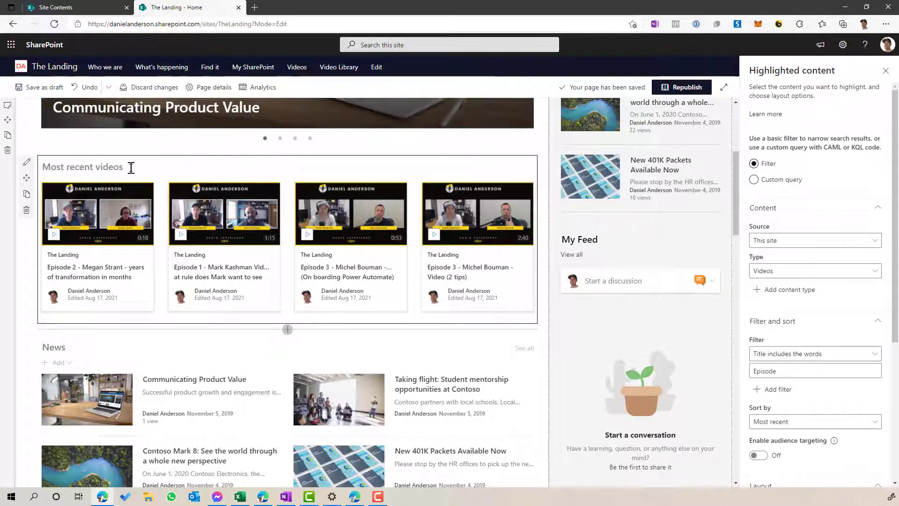
{"action": "type", "text": "Episodes"}
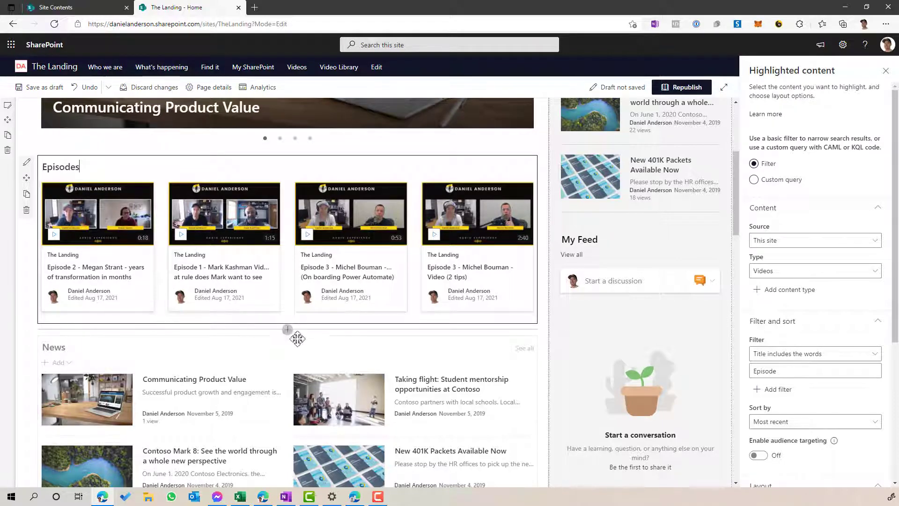
Step: Add a second Highlighted content web part below Episodes showing Videos
{"action": "left_click", "coordinate": [287, 329]}
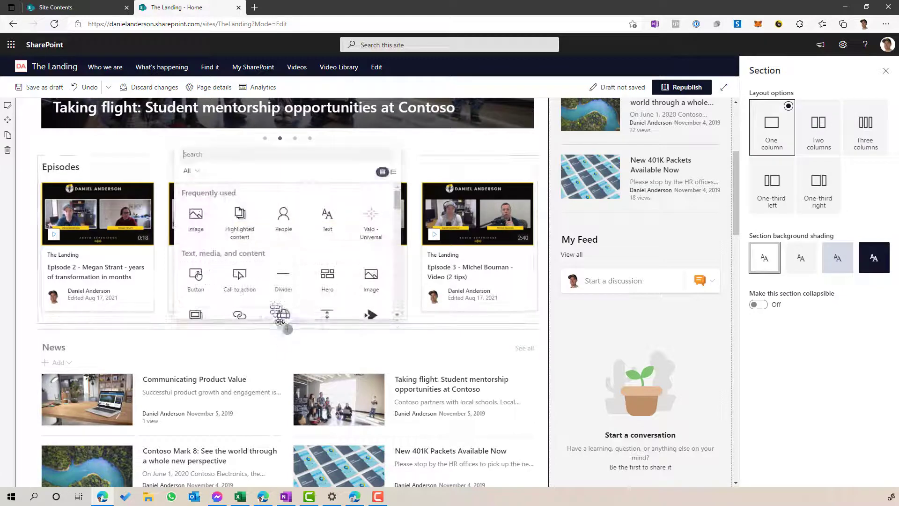
{"action": "left_click", "coordinate": [241, 228]}
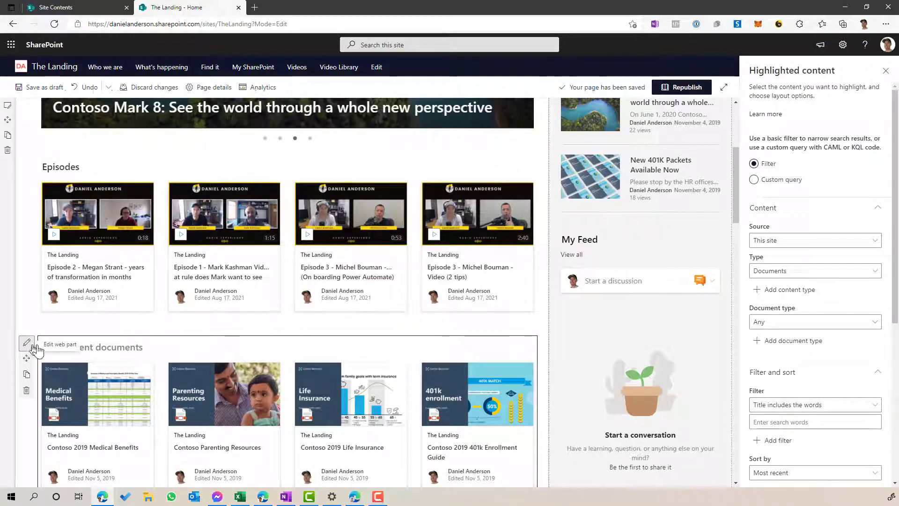
{"action": "left_click", "coordinate": [777, 271]}
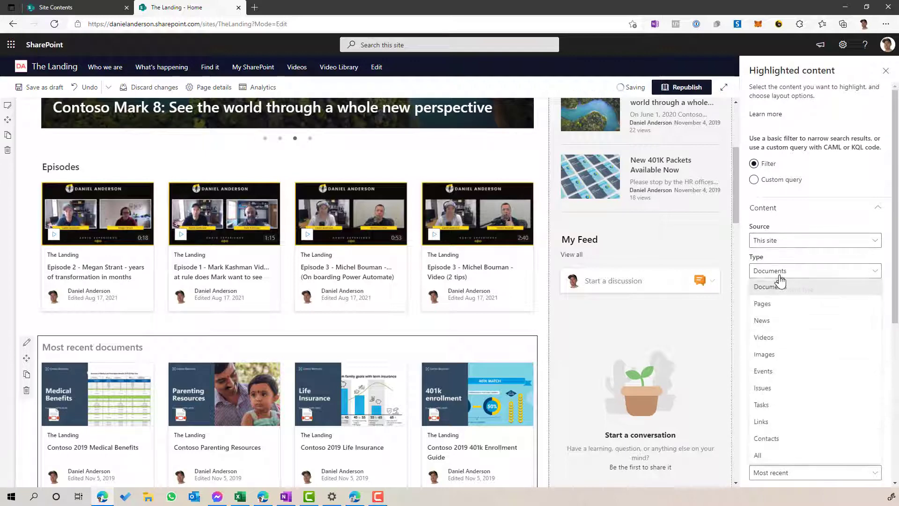
{"action": "left_click", "coordinate": [770, 340]}
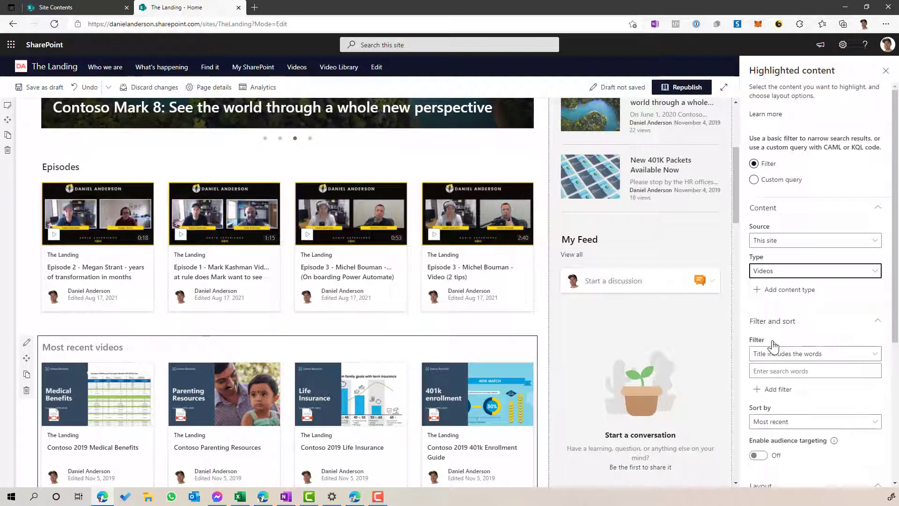
{"action": "scroll", "coordinate": [775, 328], "scroll_direction": "down", "scroll_amount": 1}
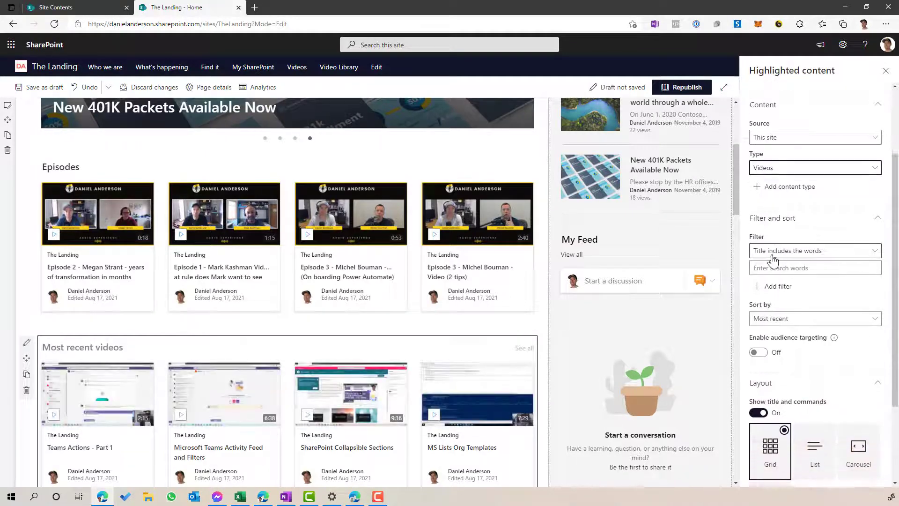
Step: Filter it by managed property VideoTypeOWSCHCS equals Tip, leaving one video
{"action": "left_click", "coordinate": [773, 251]}
{"action": "left_click", "coordinate": [775, 368]}
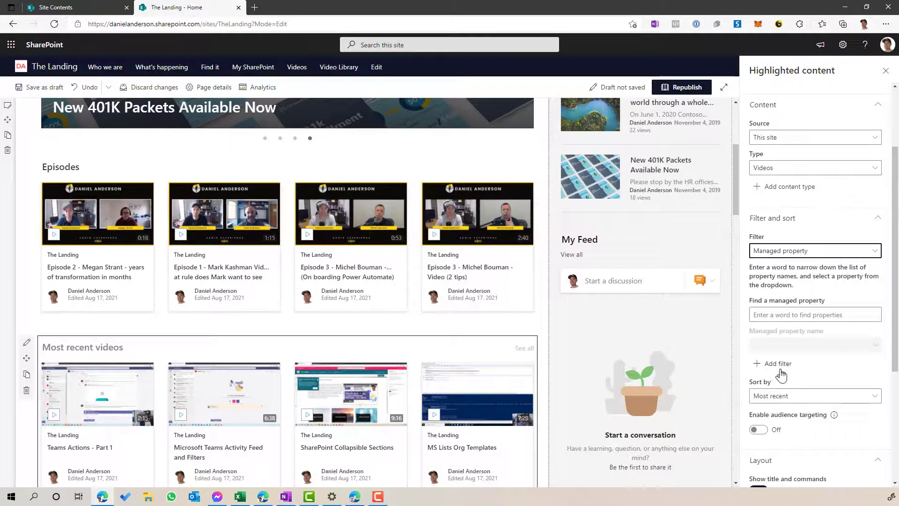
{"action": "left_click", "coordinate": [780, 314]}
{"action": "type", "text": "v"}
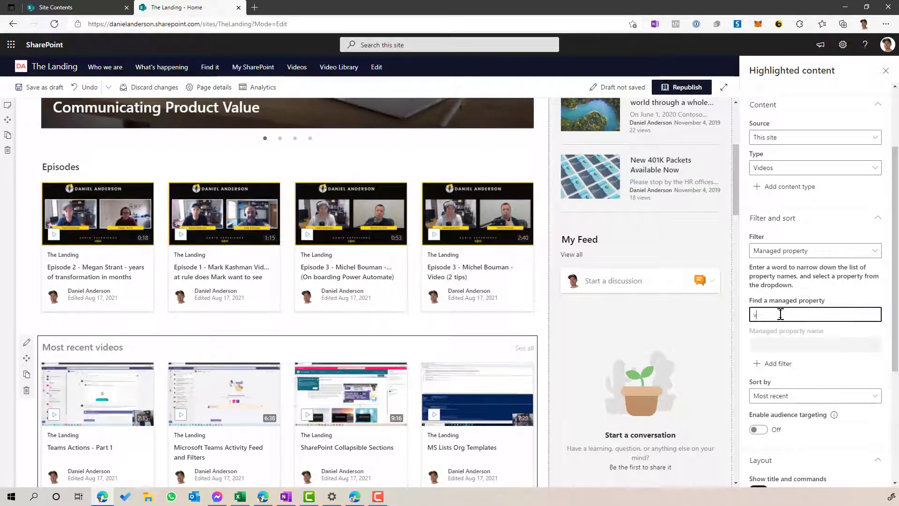
{"action": "type", "text": "ideo"}
{"action": "left_click", "coordinate": [770, 345]}
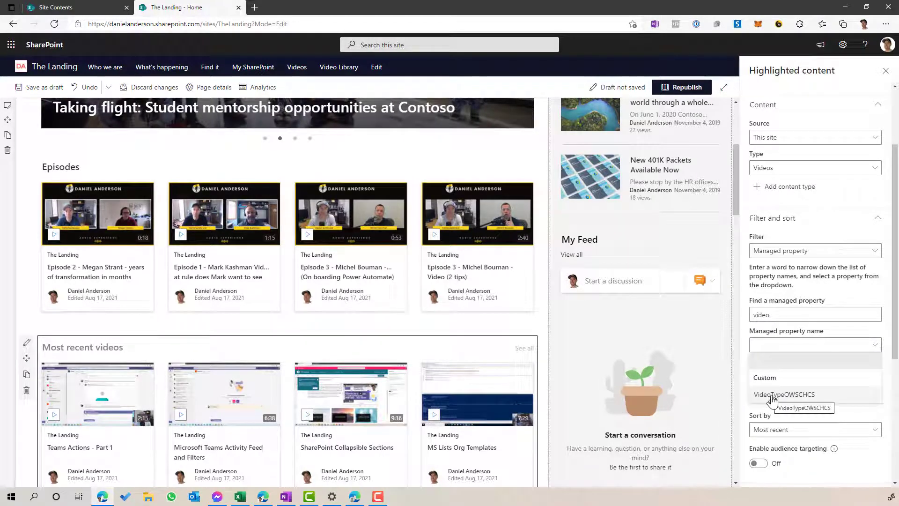
{"action": "left_click", "coordinate": [794, 395]}
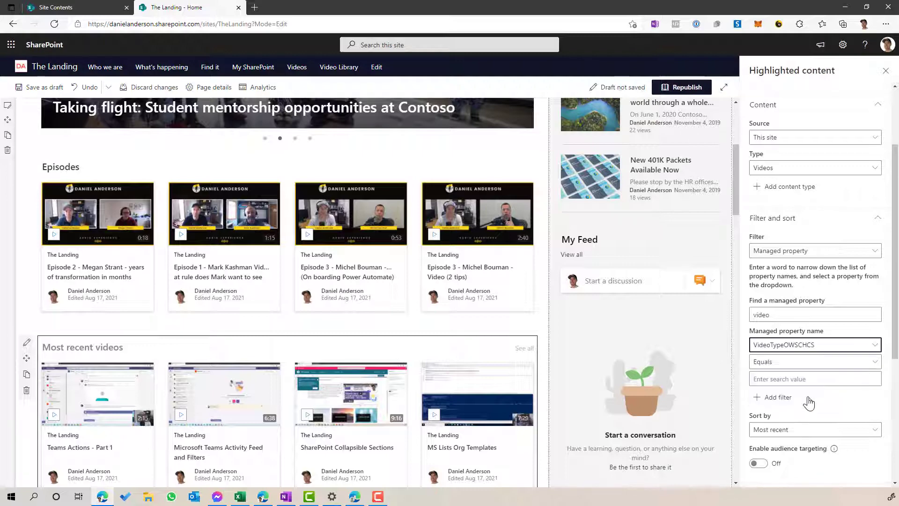
{"action": "left_click", "coordinate": [772, 383]}
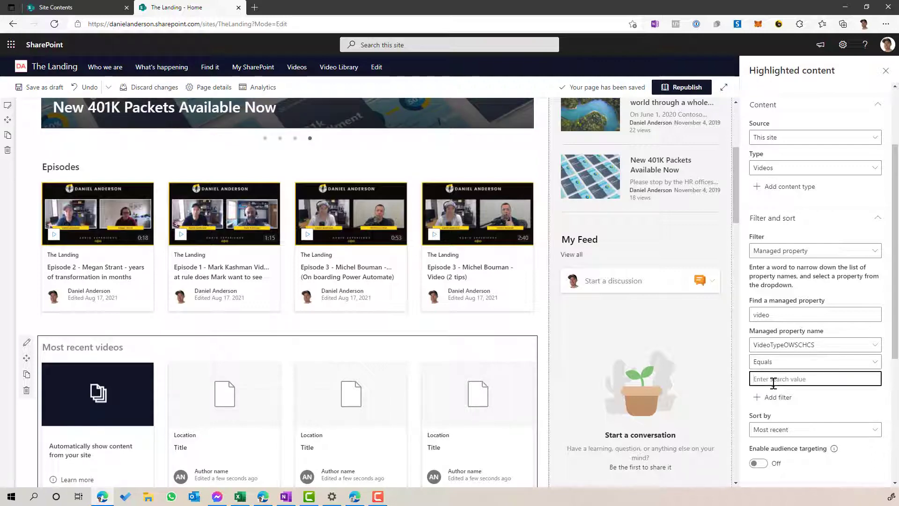
{"action": "type", "text": "Tip"}
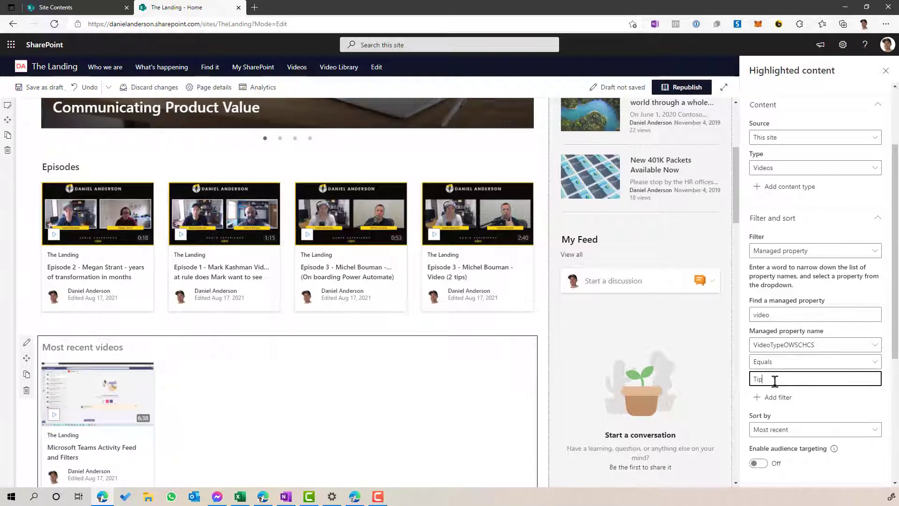
{"action": "scroll", "coordinate": [774, 380], "scroll_direction": "down", "scroll_amount": 1}
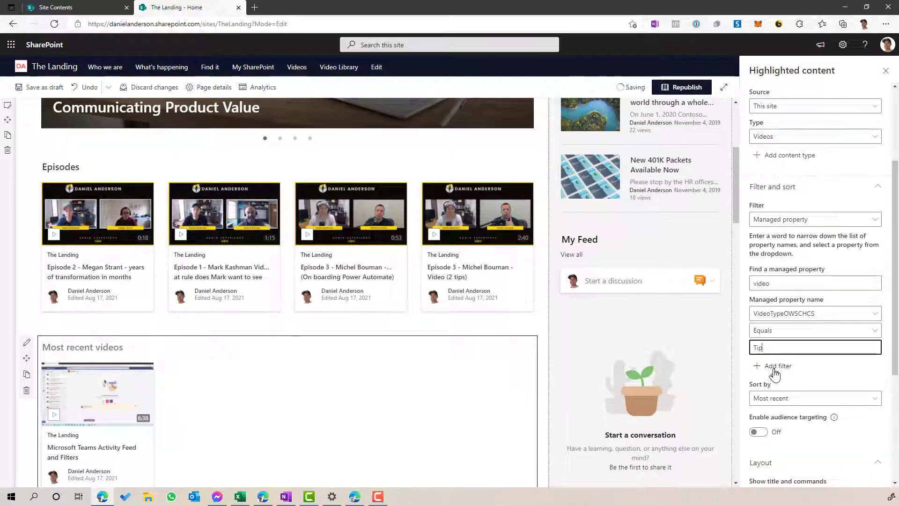
{"action": "scroll", "coordinate": [775, 373], "scroll_direction": "down", "scroll_amount": 1}
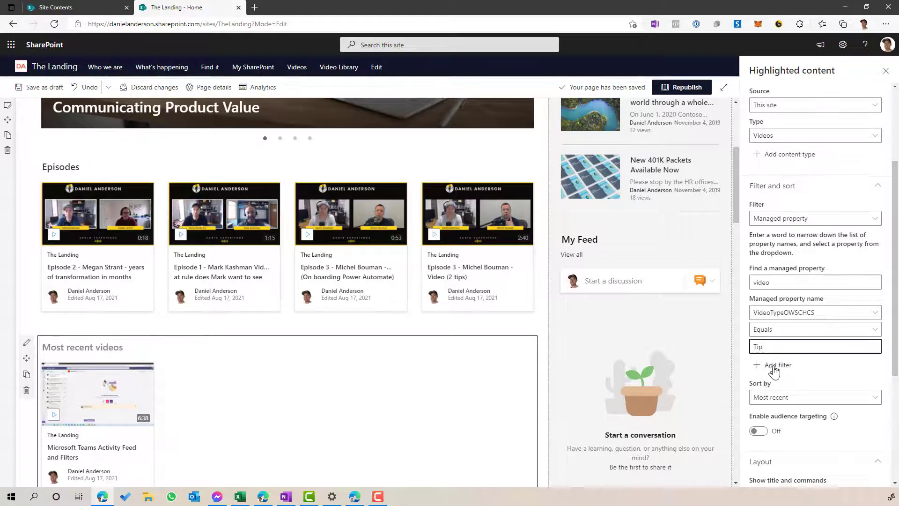
{"action": "scroll", "coordinate": [774, 370], "scroll_direction": "up", "scroll_amount": 2}
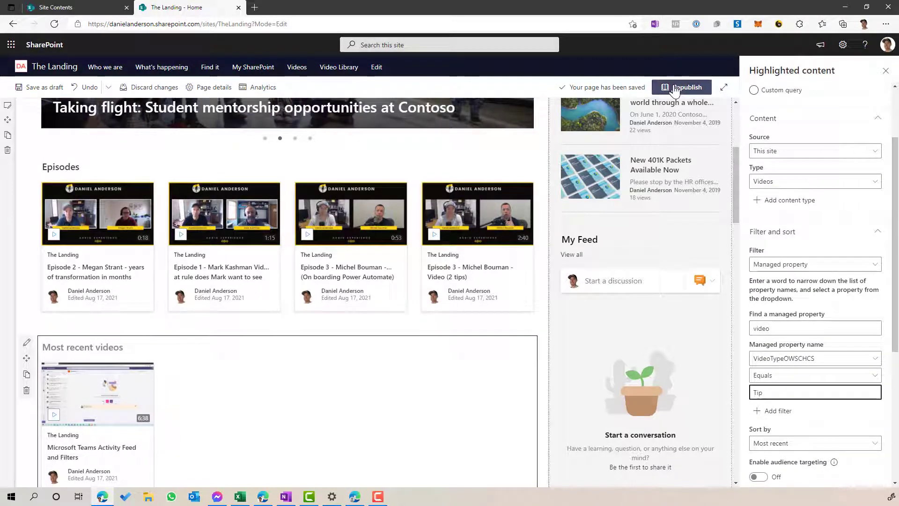
Step: Retitle the second web part from 'Most recent videos' to 'Most recent tips' and republish the page
{"action": "left_click", "coordinate": [115, 347]}
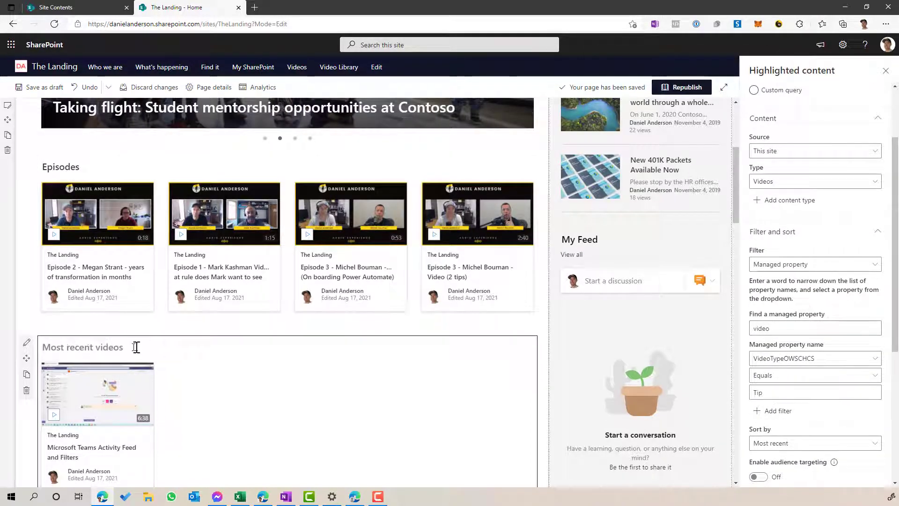
{"action": "type", "text": "Most rec"}
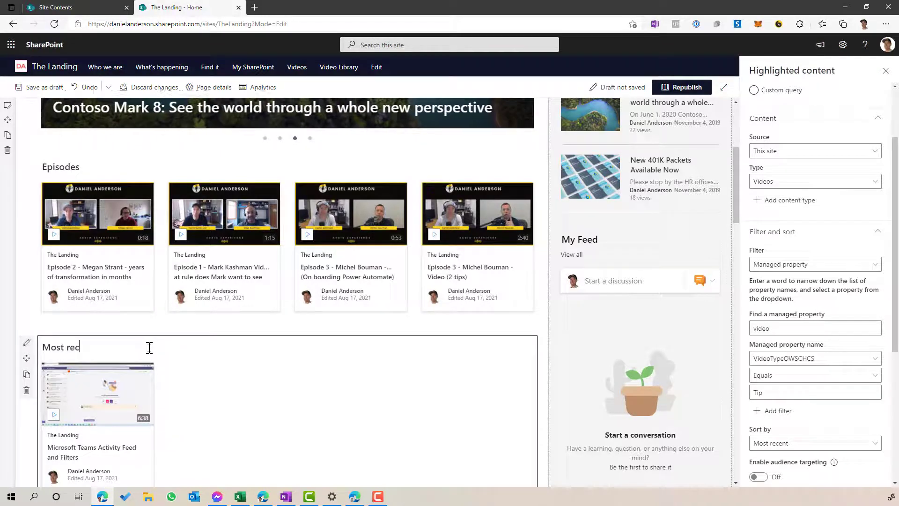
{"action": "type", "text": "ent Tips"}
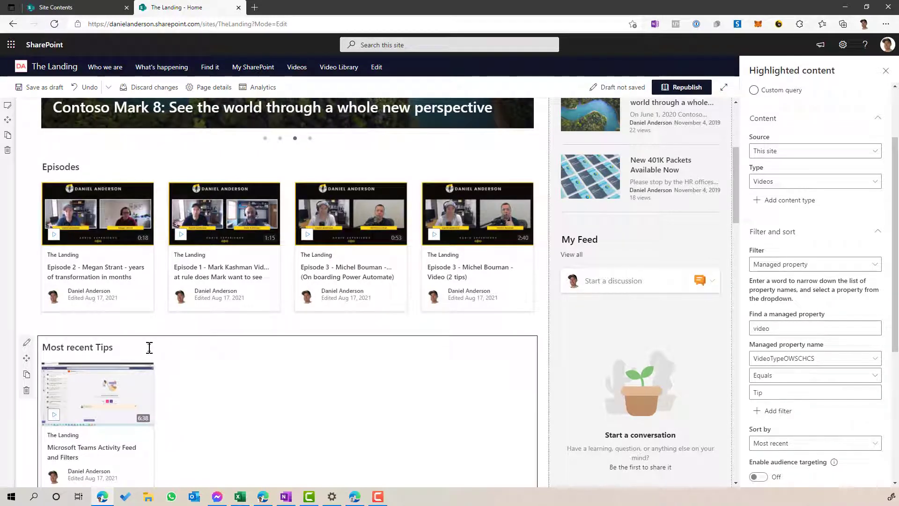
{"action": "left_click", "coordinate": [101, 347]}
{"action": "key", "text": "BackSpace"}
{"action": "type", "text": "t"}
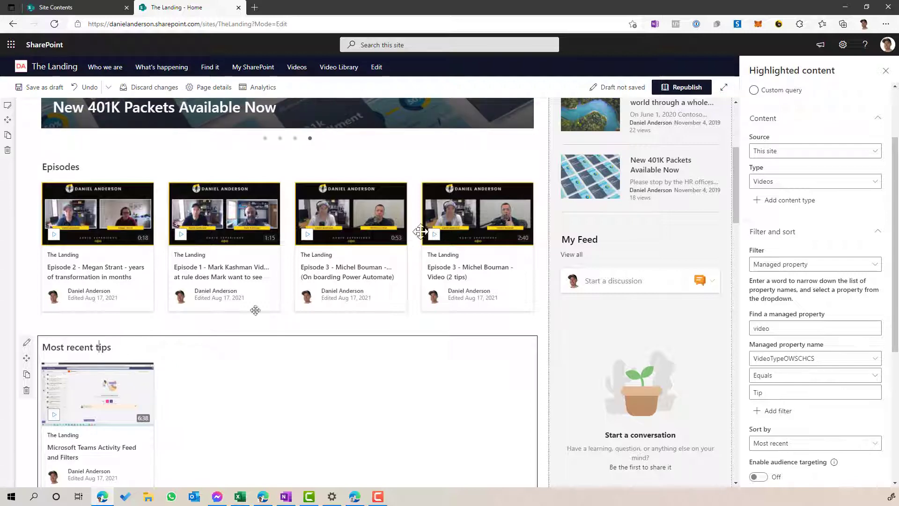
{"action": "left_click", "coordinate": [687, 89]}
{"action": "left_click", "coordinate": [687, 89]}
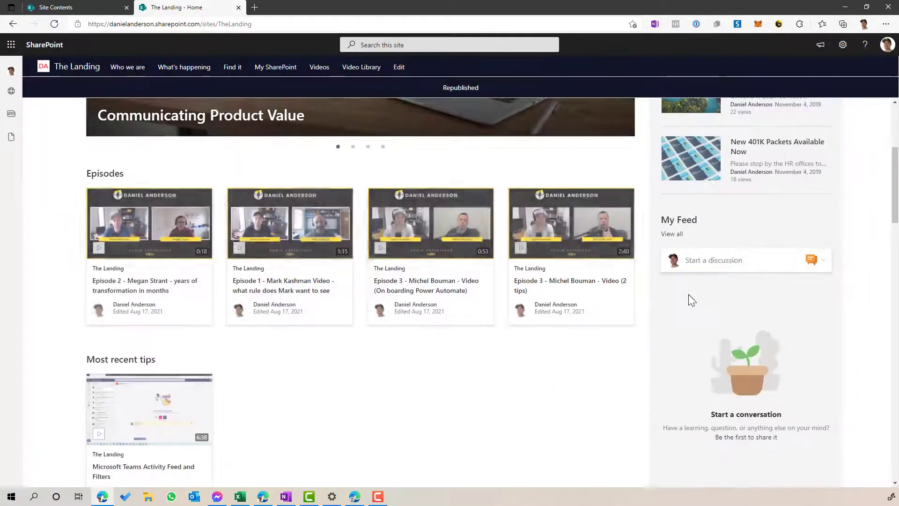
Step: Scroll through the published home page to review the Episodes and Most recent tips sections
{"action": "scroll", "coordinate": [379, 307], "scroll_direction": "down", "scroll_amount": 1}
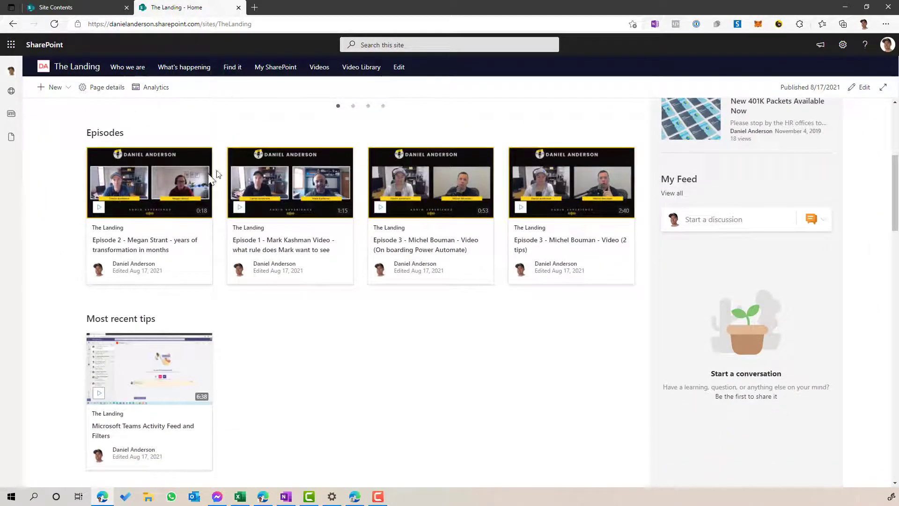
{"action": "scroll", "coordinate": [151, 234], "scroll_direction": "down", "scroll_amount": 3}
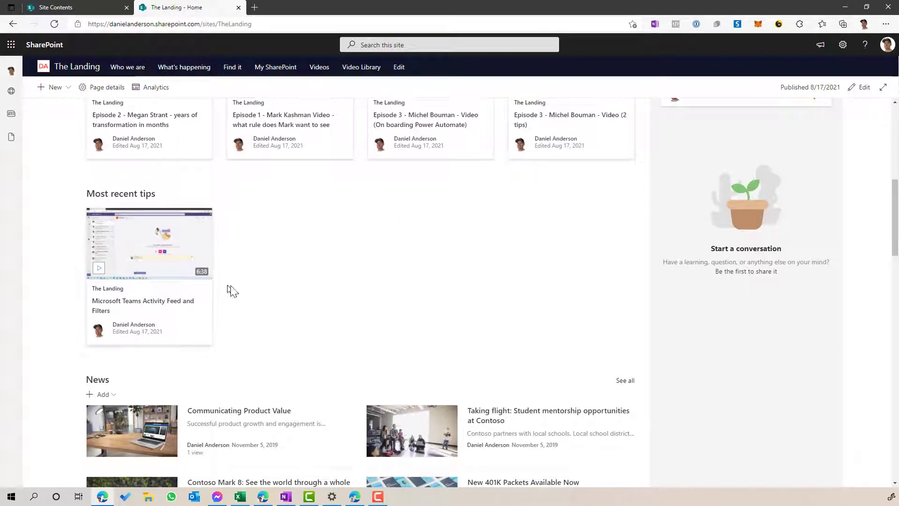
{"action": "scroll", "coordinate": [232, 293], "scroll_direction": "up", "scroll_amount": 6}
{"action": "scroll", "coordinate": [233, 294], "scroll_direction": "up", "scroll_amount": 1}
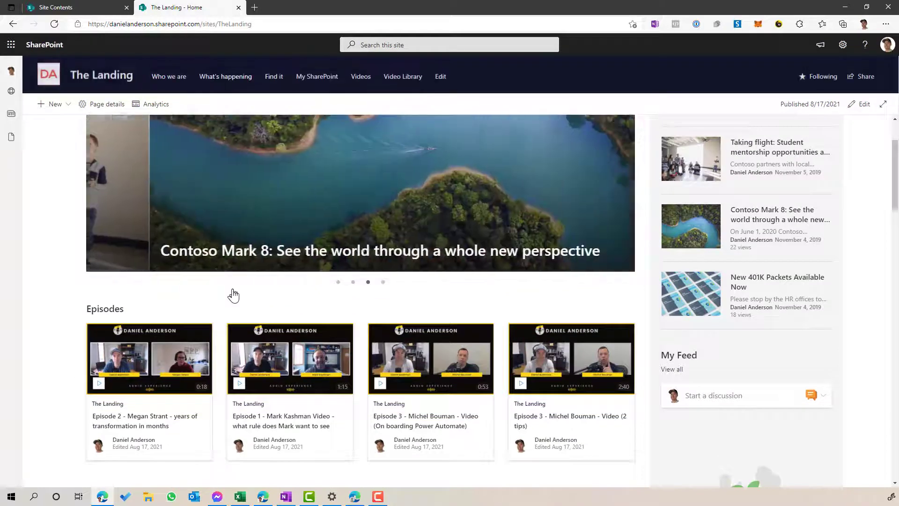